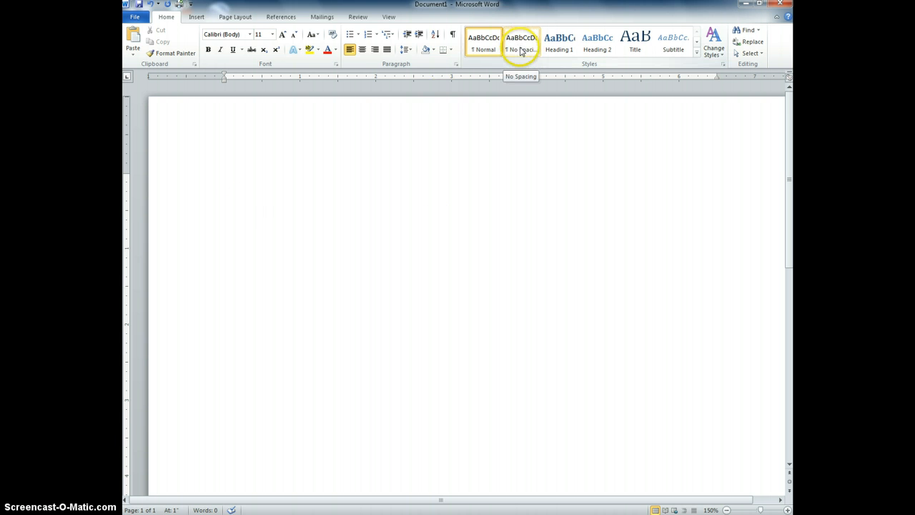
Turn on Show/Hide ¶ so paragraph marks and formatting symbols are visible
{"action": "left_click", "coordinate": [521, 50]}
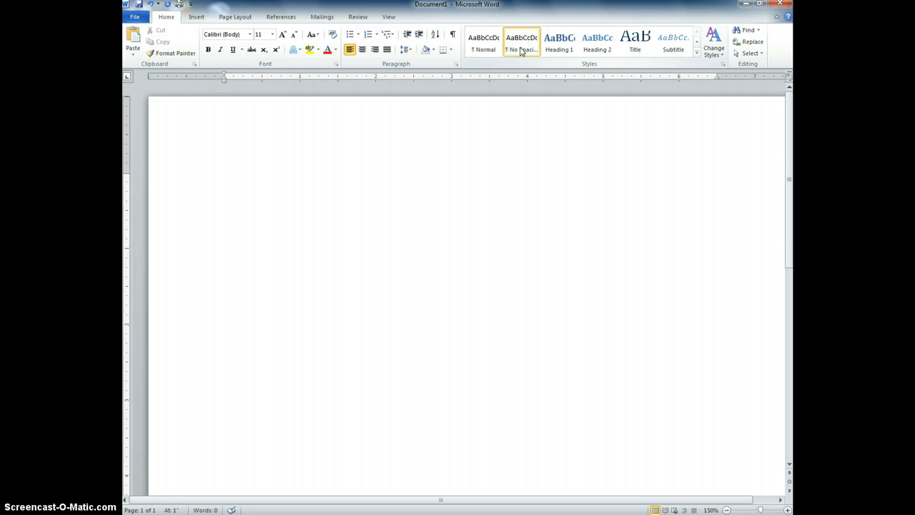
{"action": "left_click", "coordinate": [486, 48]}
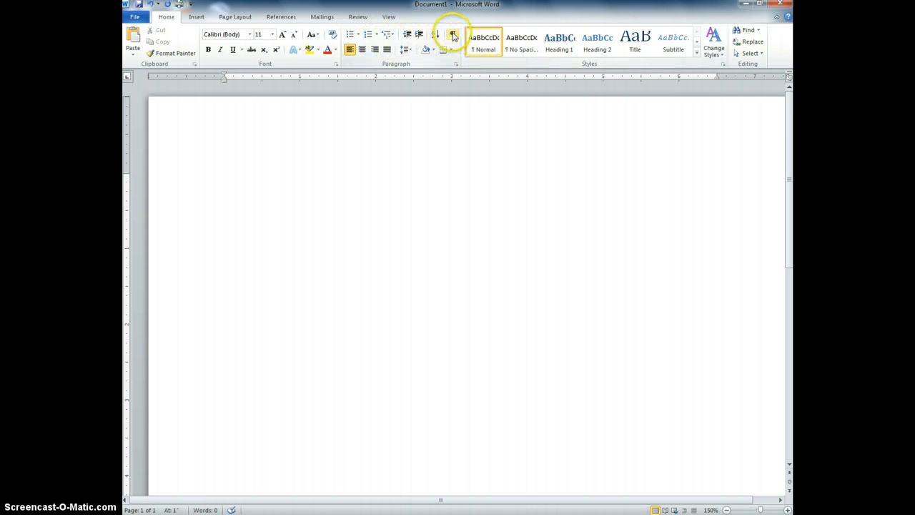
{"action": "left_click", "coordinate": [453, 34]}
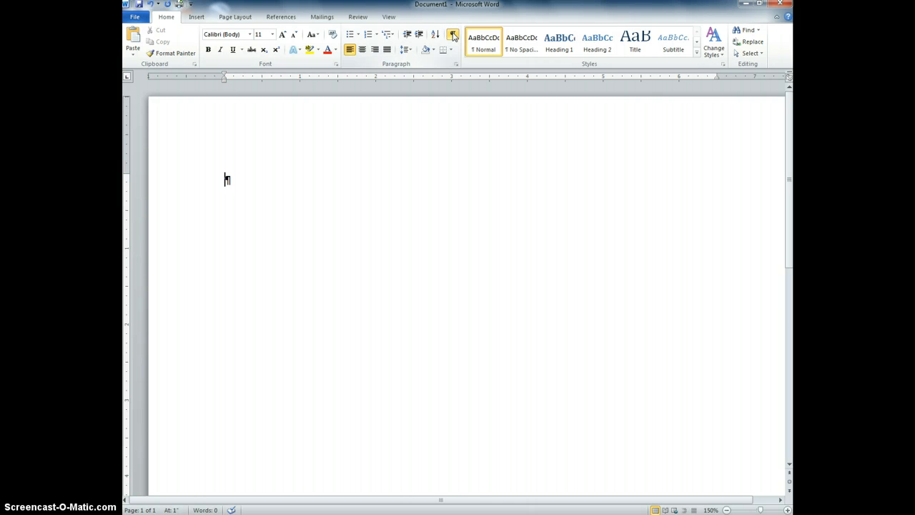
{"action": "key", "text": "Return"}
{"action": "key", "text": "Return"}
{"action": "key", "text": "BackSpace"}
{"action": "key", "text": "BackSpace"}
Apply the No Spacing style and add blank lines to bring the first line to 2.1 inches
{"action": "left_click", "coordinate": [526, 42]}
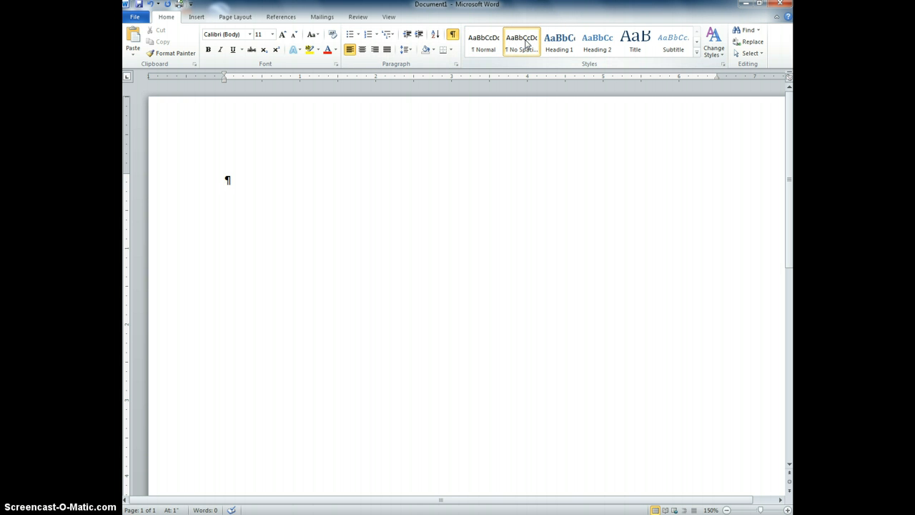
{"action": "key", "text": "Return"}
{"action": "key", "text": "Return"}
{"action": "key", "text": "BackSpace"}
{"action": "key", "text": "BackSpace"}
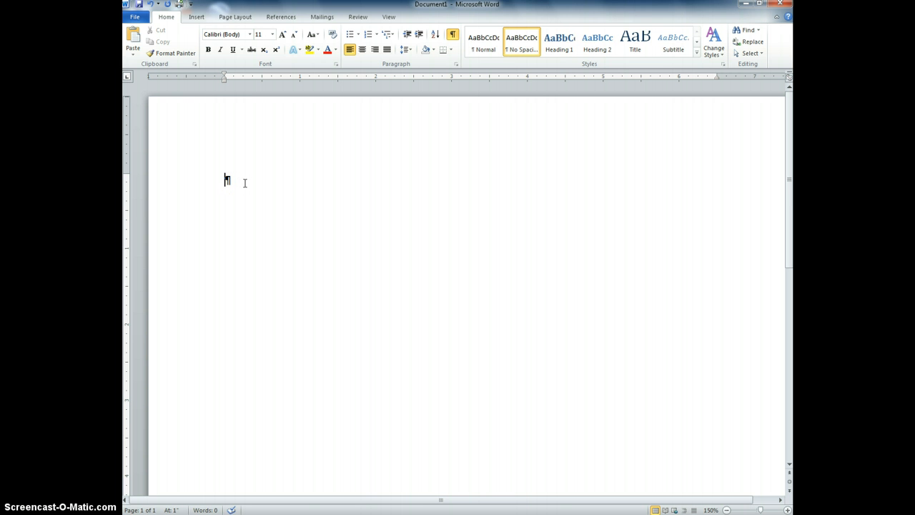
{"action": "key", "text": "ctrl+shift+n"}
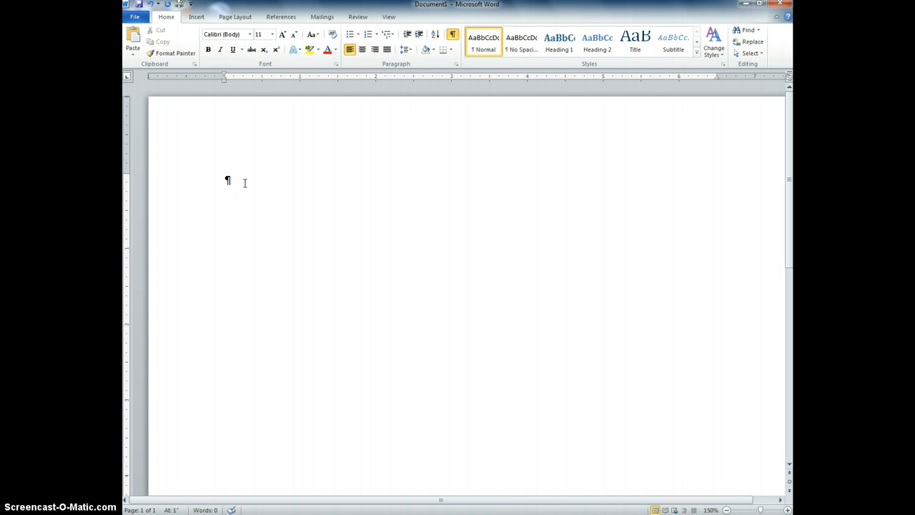
{"action": "key", "text": "Return"}
{"action": "key", "text": "Return"}
{"action": "key", "text": "BackSpace"}
{"action": "key", "text": "BackSpace"}
{"action": "left_click", "coordinate": [516, 49]}
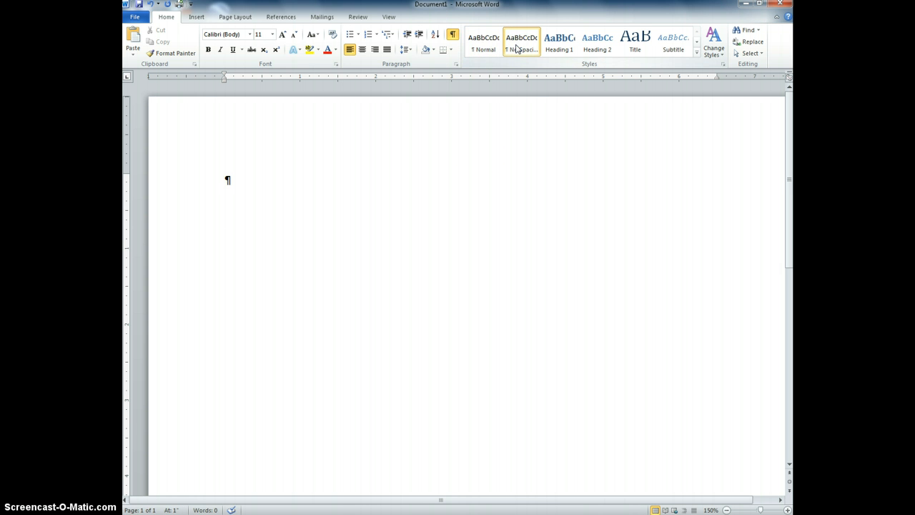
{"action": "key", "text": "Return"}
{"action": "key", "text": "Return"}
{"action": "key", "text": "Return"}
{"action": "key", "text": "Return"}
{"action": "key", "text": "Return"}
{"action": "key", "text": "Return"}
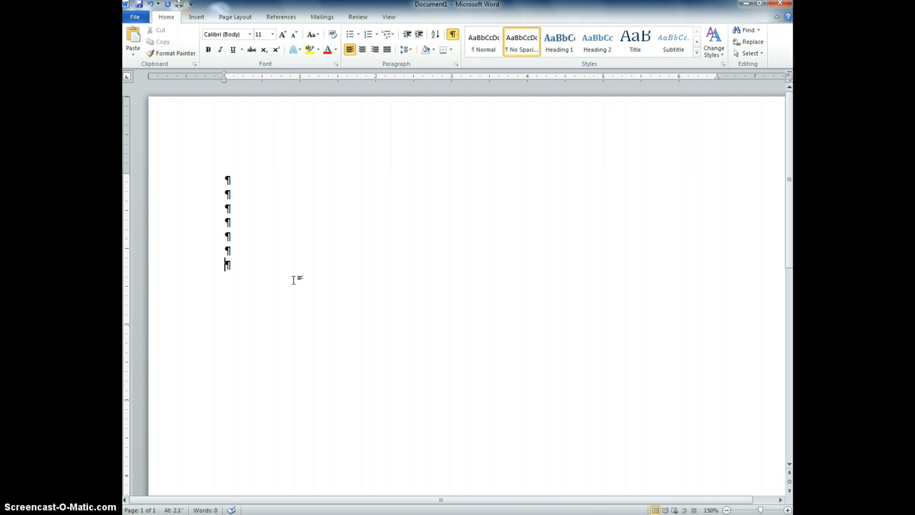
Type the dateline 'August 7, 2013 (dateline)' and leave three blank lines below it
{"action": "type", "text": "August 7, 2013 (d"}
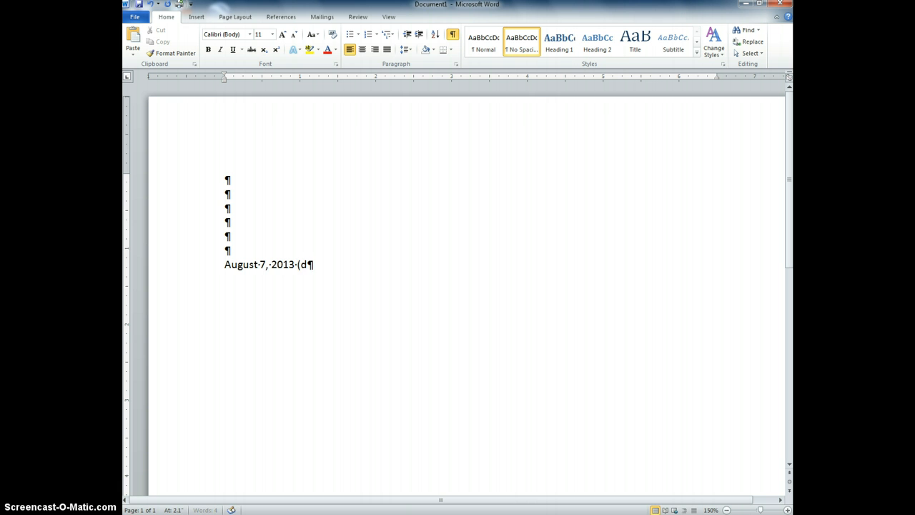
{"action": "type", "text": "ateline)"}
{"action": "key", "text": "Return"}
{"action": "key", "text": "Return"}
{"action": "key", "text": "Return"}
{"action": "key", "text": "Return"}
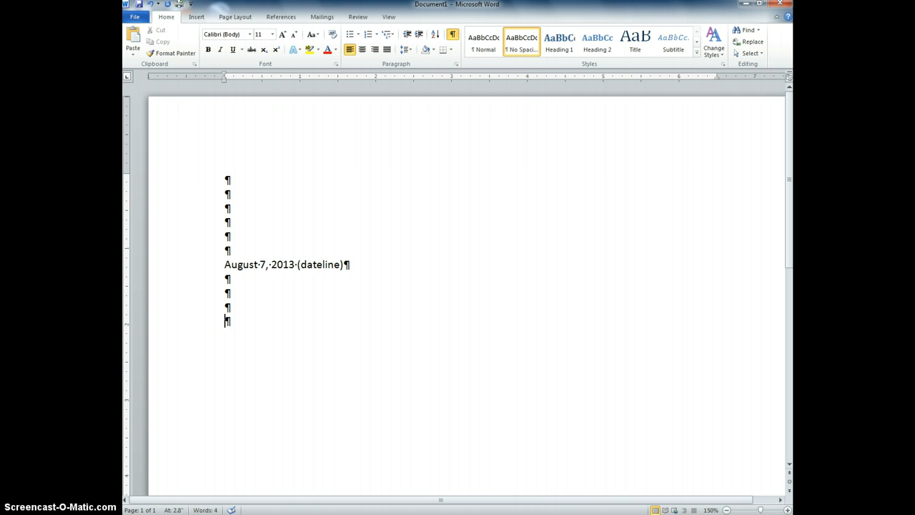
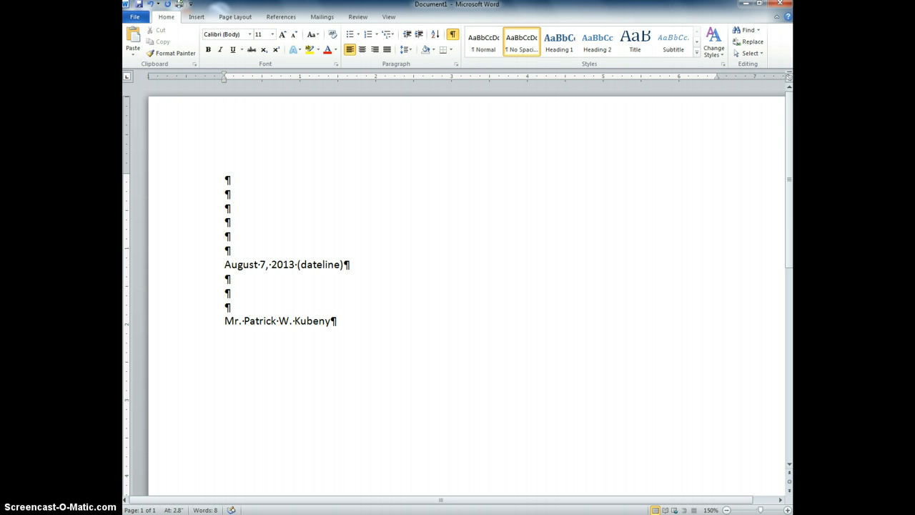
Type the recipient's name, 'Business Education Instructor', 'Rhinelander High School', street and city-state-ZIP lines
{"action": "key", "text": "Return"}
{"action": "type", "text": "Business Educ"}
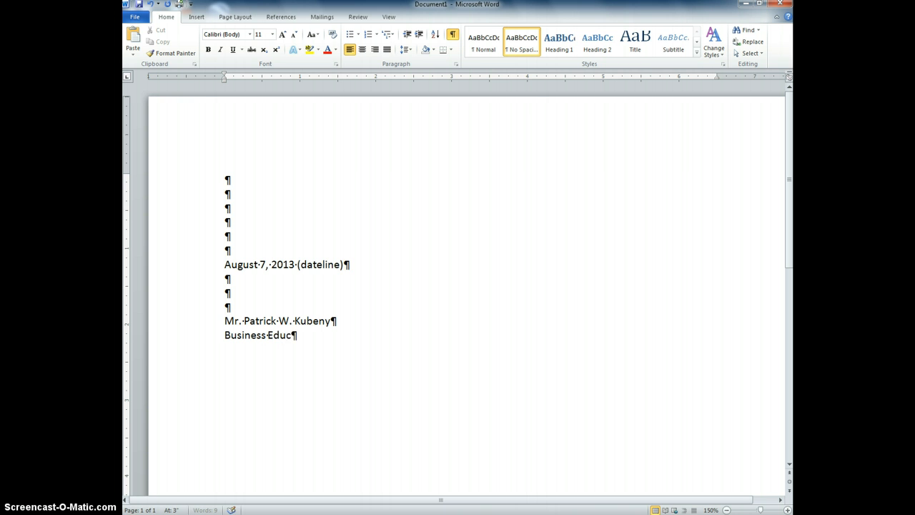
{"action": "type", "text": "ation Instructor"}
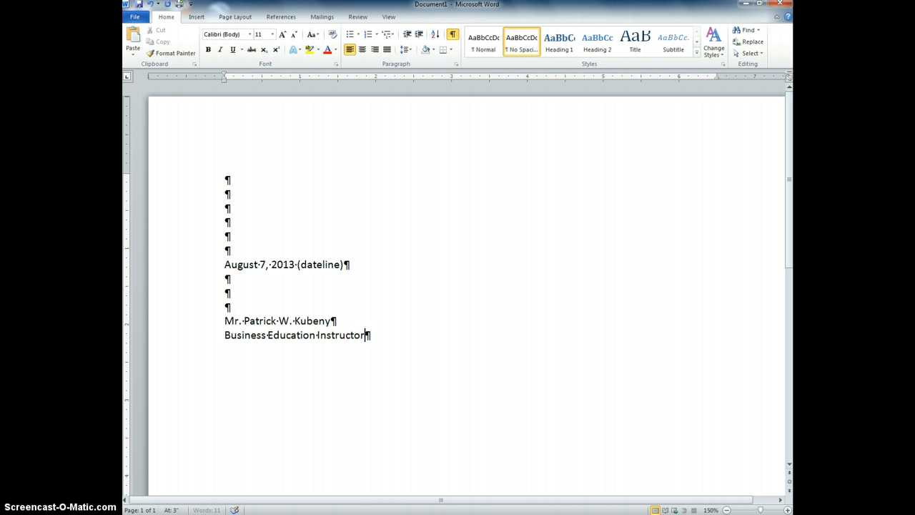
{"action": "key", "text": "Return"}
{"action": "type", "text": "Rhinelander Hi"}
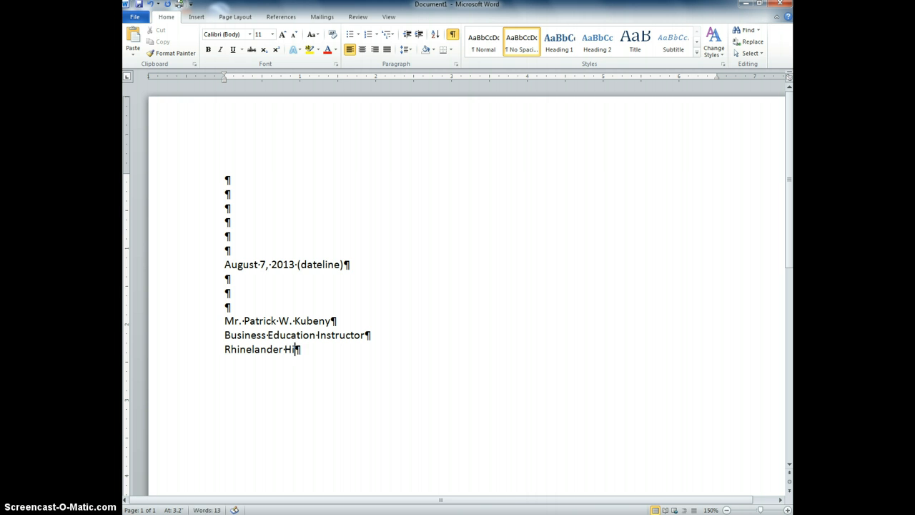
{"action": "type", "text": "gh School"}
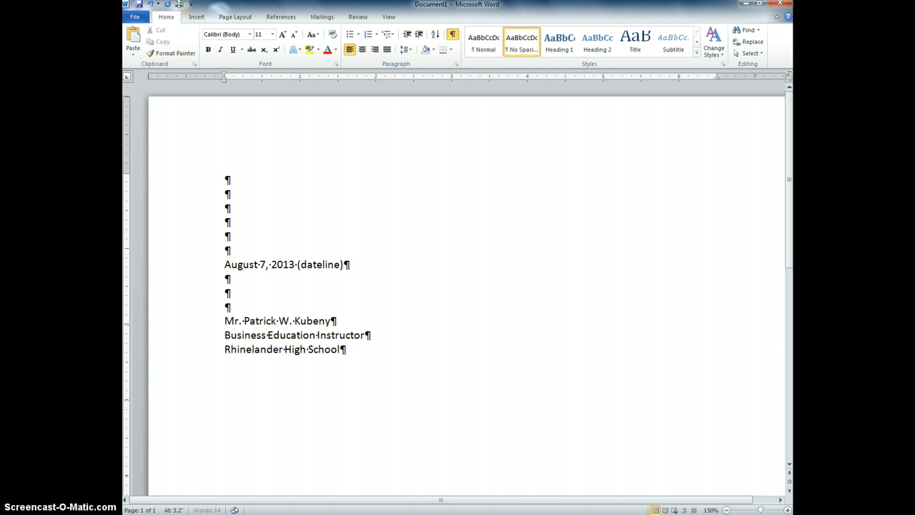
{"action": "key", "text": "Return"}
{"action": "type", "text": "665 Coolidge Avenue"}
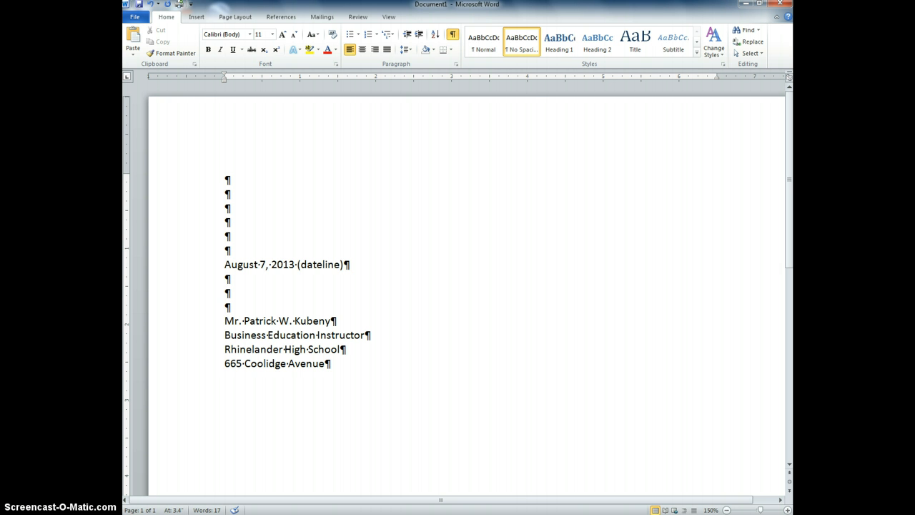
{"action": "key", "text": "Return"}
{"action": "type", "text": "Rhinelander"}
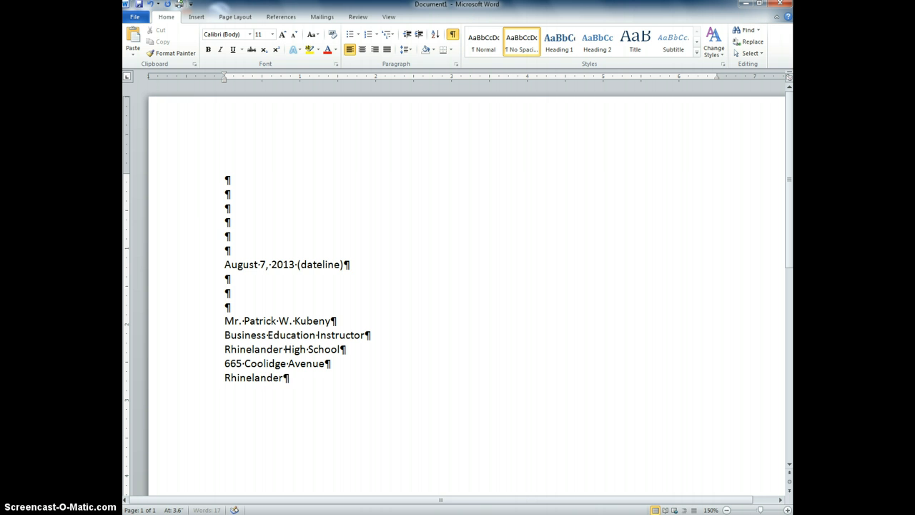
{"action": "type", "text": ", WI"}
{"action": "type", "text": "54501"}
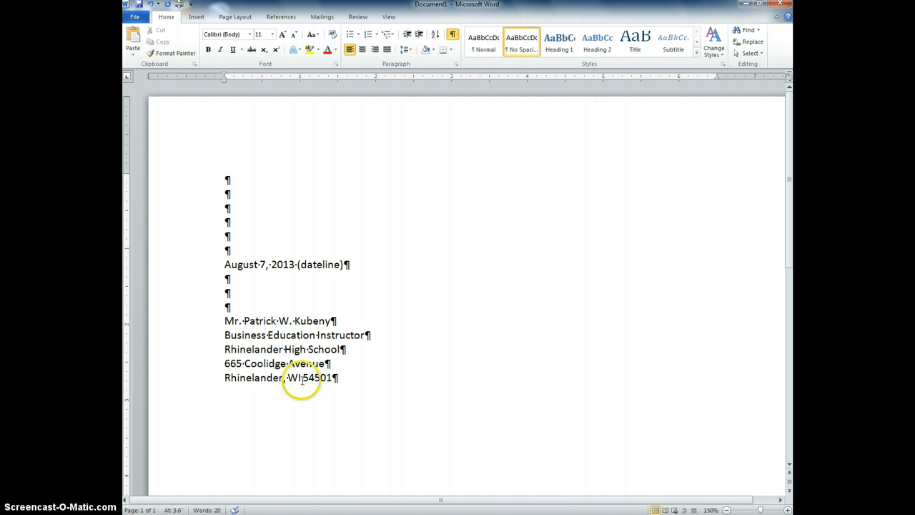
Restore the comma after Rhinelander on the city-state-ZIP line
{"action": "left_click", "coordinate": [283, 377]}
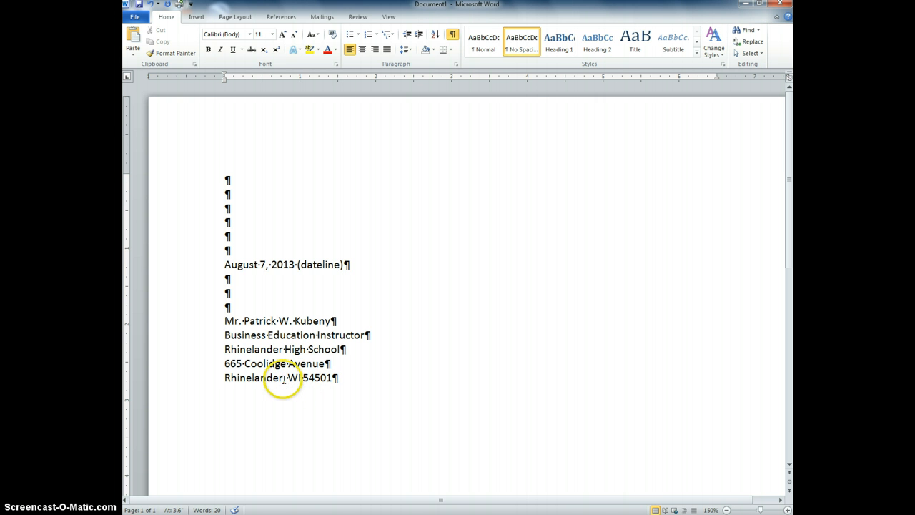
{"action": "key", "text": "BackSpace"}
{"action": "left_click", "coordinate": [285, 377]}
{"action": "type", "text": ","}
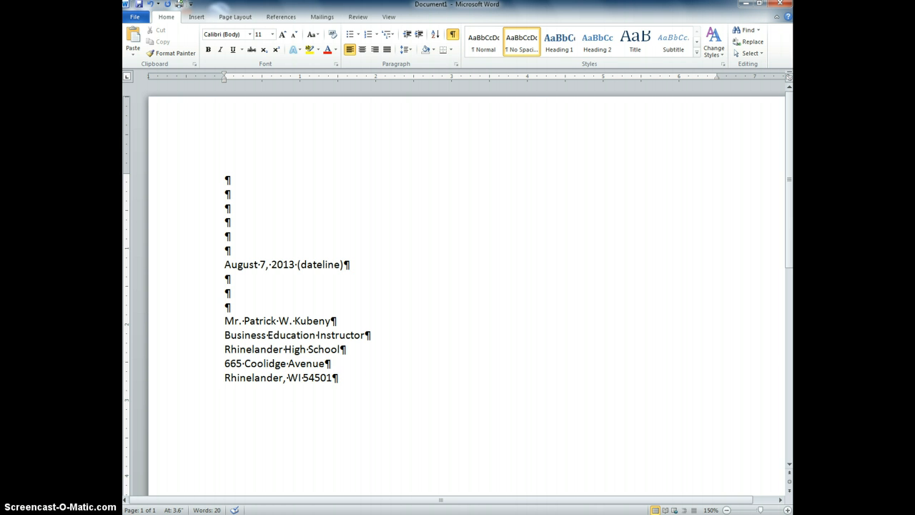
{"action": "key", "text": "Return"}
{"action": "key", "text": "BackSpace"}
Append dot leaders and '(Inside Address)' to the Rhinelander High School line
{"action": "left_click", "coordinate": [367, 351]}
{"action": "type", "text": "................................(I"}
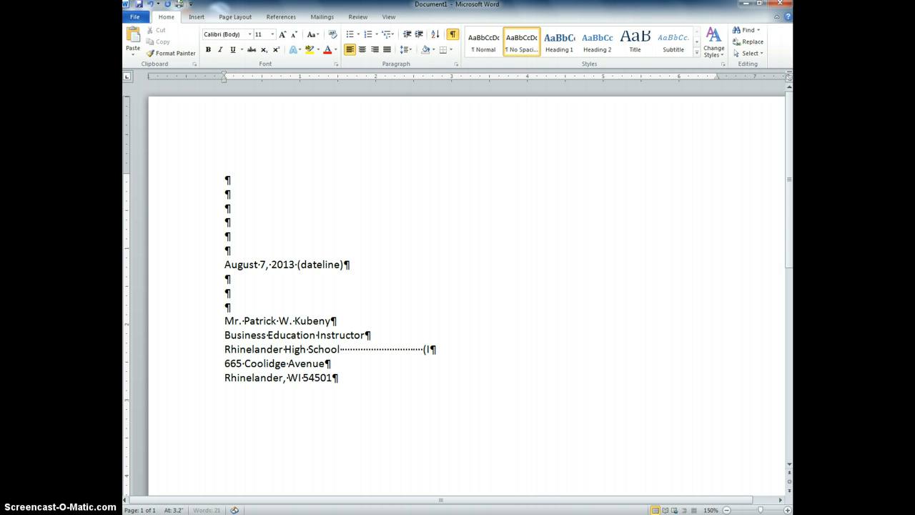
{"action": "type", "text": "nside Address)"}
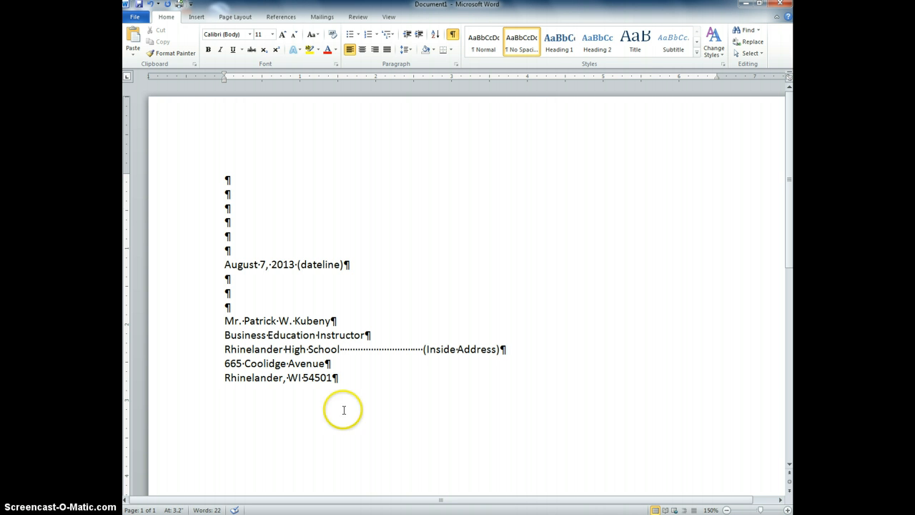
{"action": "left_click", "coordinate": [336, 378]}
After one blank line, type 'Dear' plus the recipient's title and surname, labelled '(Salutation)'
{"action": "key", "text": "Return"}
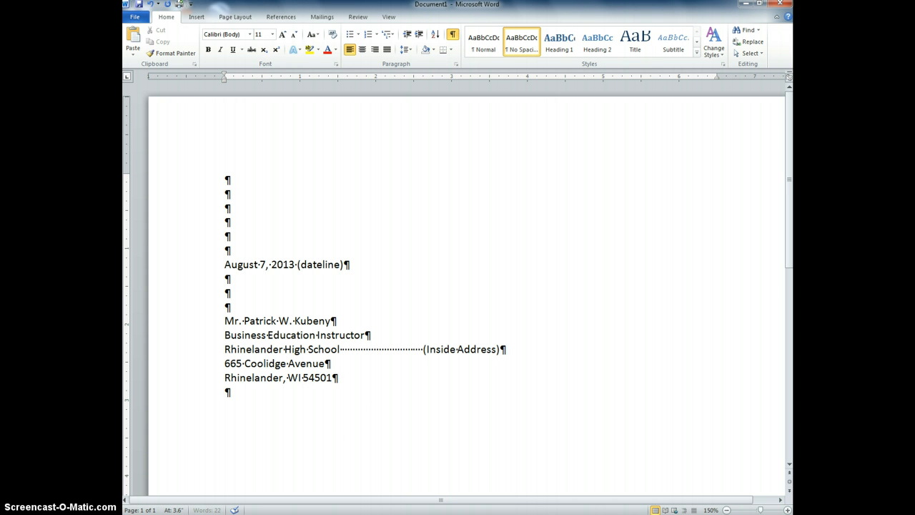
{"action": "key", "text": "Return"}
{"action": "type", "text": "Dear Mr. kuben"}
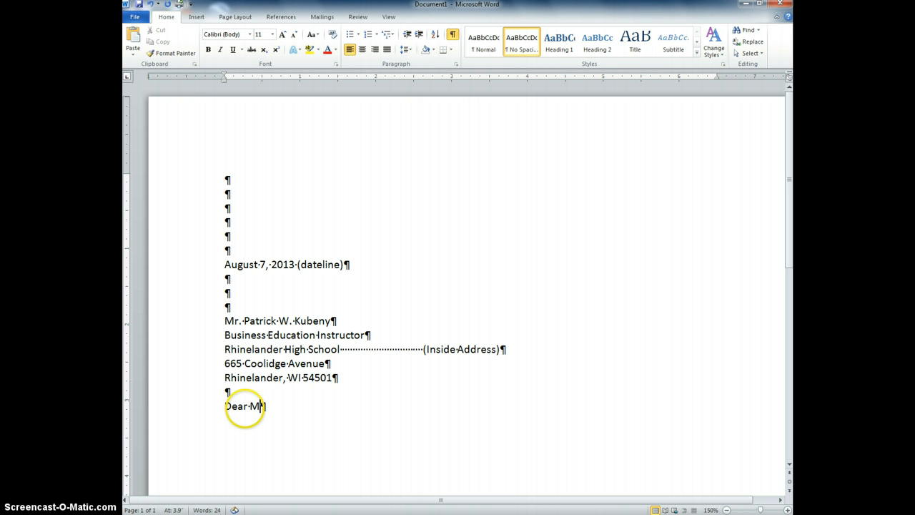
{"action": "key", "text": "BackSpace"}
{"action": "key", "text": "BackSpace"}
{"action": "key", "text": "BackSpace"}
{"action": "key", "text": "BackSpace"}
{"action": "key", "text": "BackSpace"}
{"action": "type", "text": "Kubeny:"}
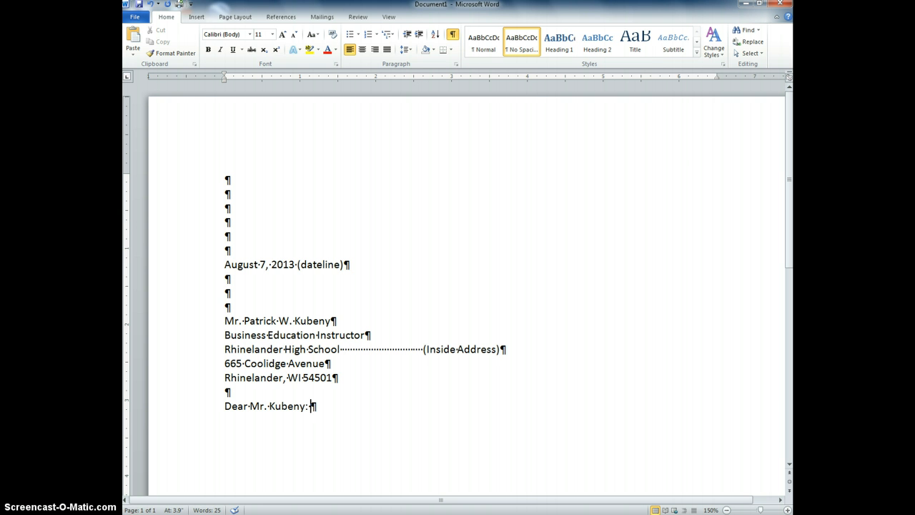
{"action": "type", "text": "(Salutation)"}
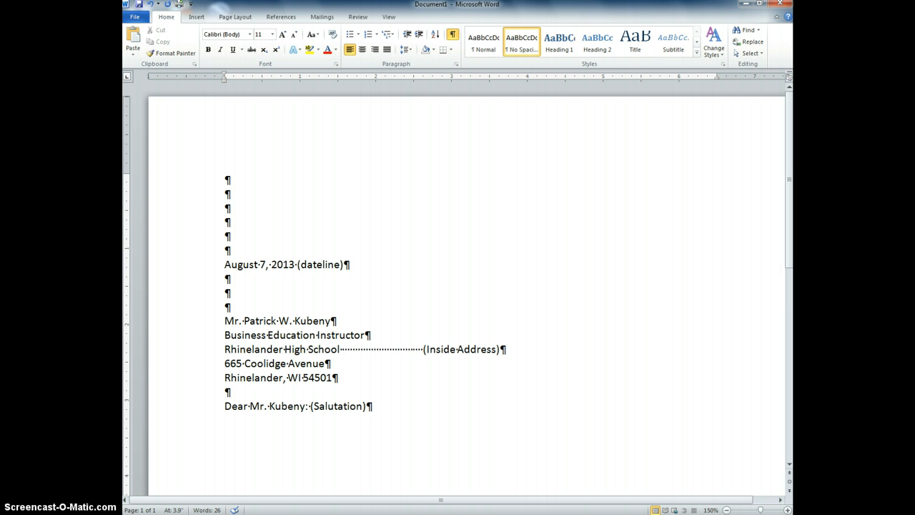
Type three 'Body.' placeholder paragraphs separated by blank lines
{"action": "key", "text": "Return"}
{"action": "key", "text": "Return"}
{"action": "type", "text": "Body"}
{"action": "type", "text": "."}
{"action": "key", "text": "Return"}
{"action": "key", "text": "Return"}
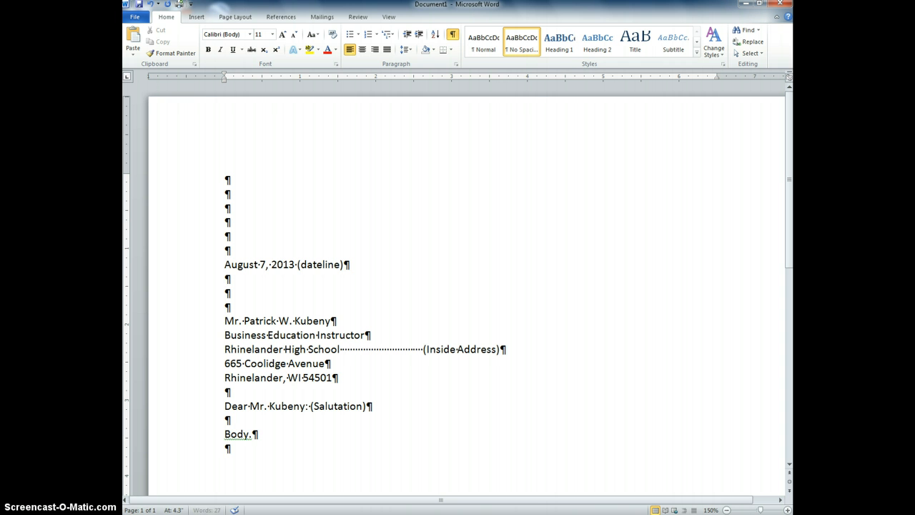
{"action": "type", "text": "Bo"}
{"action": "type", "text": "day"}
{"action": "key", "text": "BackSpace"}
{"action": "key", "text": "BackSpace"}
{"action": "type", "text": "y."}
{"action": "key", "text": "Return"}
{"action": "key", "text": "Return"}
{"action": "type", "text": "Boday"}
{"action": "key", "text": "BackSpace"}
{"action": "key", "text": "BackSpace"}
{"action": "type", "text": "y"}
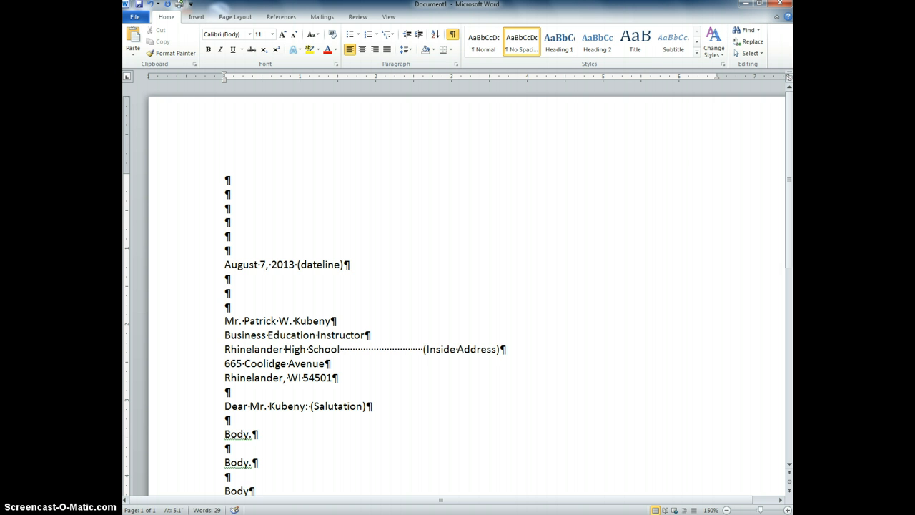
{"action": "type", "text": "."}
Leave a blank line and start the closing with 'Sincerely'
{"action": "key", "text": "Return"}
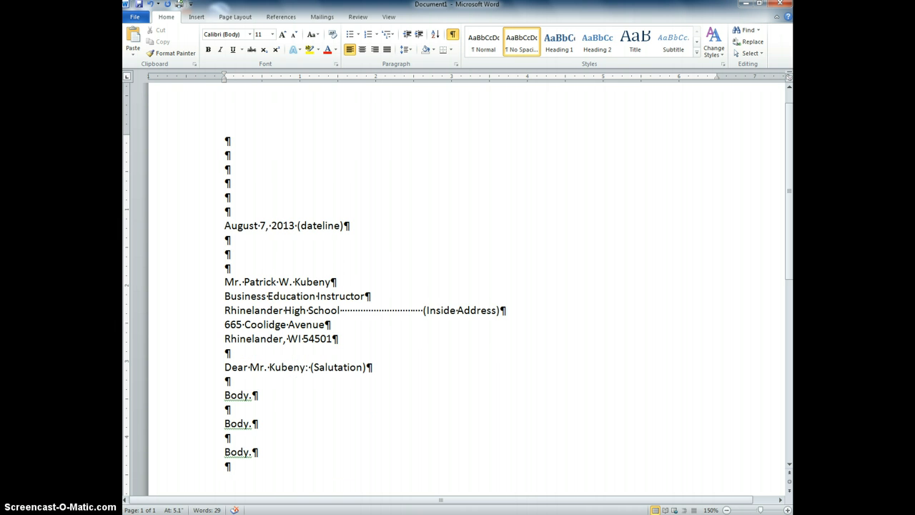
{"action": "key", "text": "Return"}
{"action": "type", "text": "Sincerely"}
Complete the closing as 'Sincerely, (Complimentary closing)' and add blank lines for the signature
{"action": "type", "text": ", (C"}
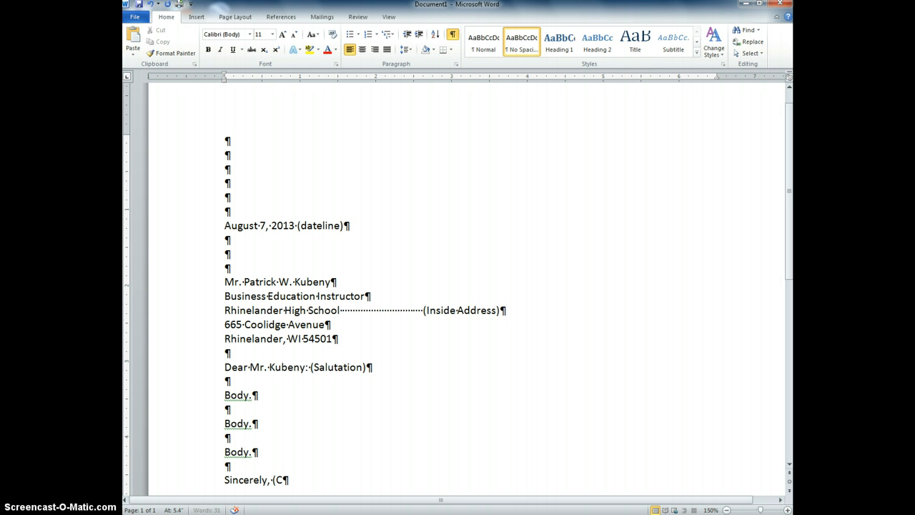
{"action": "type", "text": "omplimentary"}
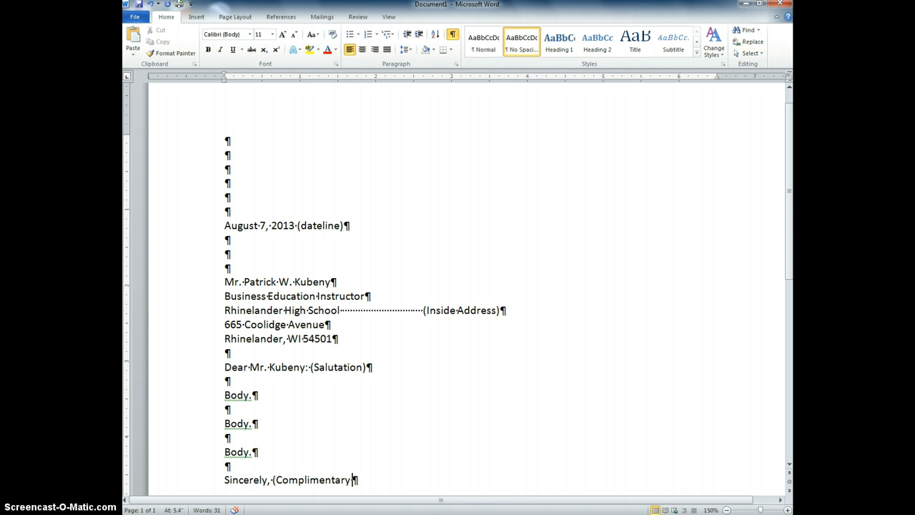
{"action": "type", "text": " closing)"}
{"action": "key", "text": "Return"}
{"action": "key", "text": "Return"}
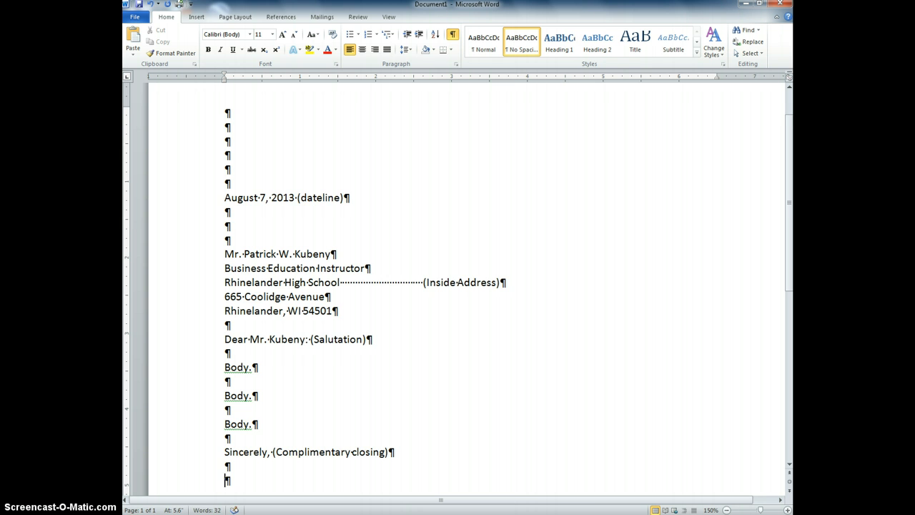
{"action": "key", "text": "Return"}
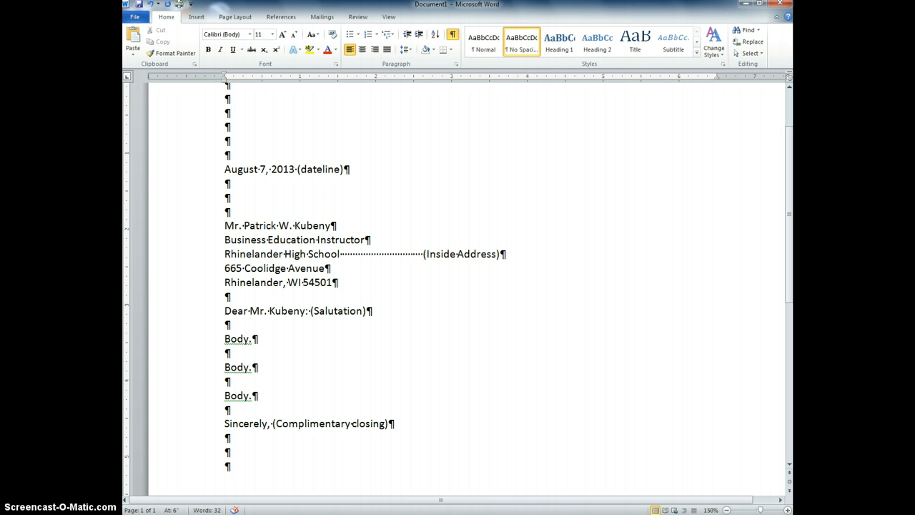
Type the writer's name, street and city-state-ZIP lines below the signature space
{"action": "key", "text": "Return"}
{"action": "type", "text": "JOe"}
{"action": "key", "text": "BackSpace"}
{"action": "key", "text": "BackSpace"}
{"action": "type", "text": "e"}
{"action": "key", "text": "BackSpace"}
{"action": "key", "text": "BackSpace"}
{"action": "type", "text": "e Student"}
{"action": "key", "text": "Return"}
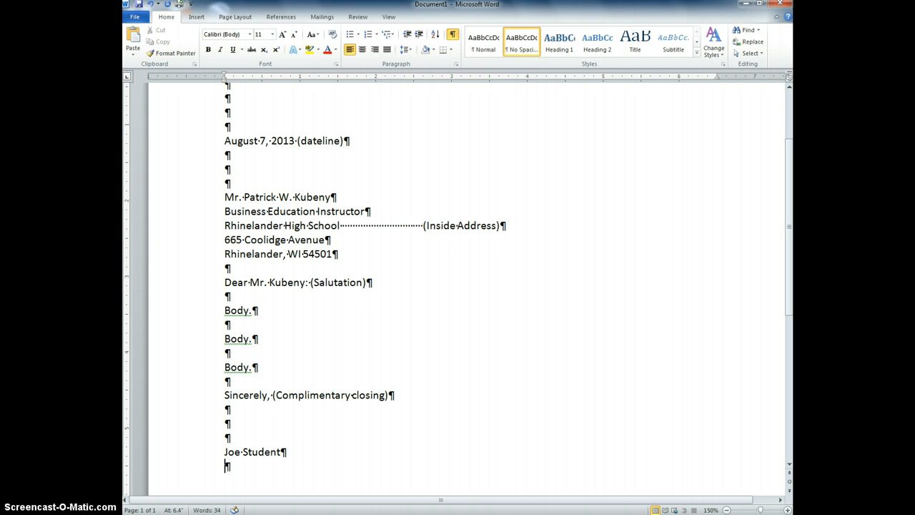
{"action": "type", "text": "123 Easy Street"}
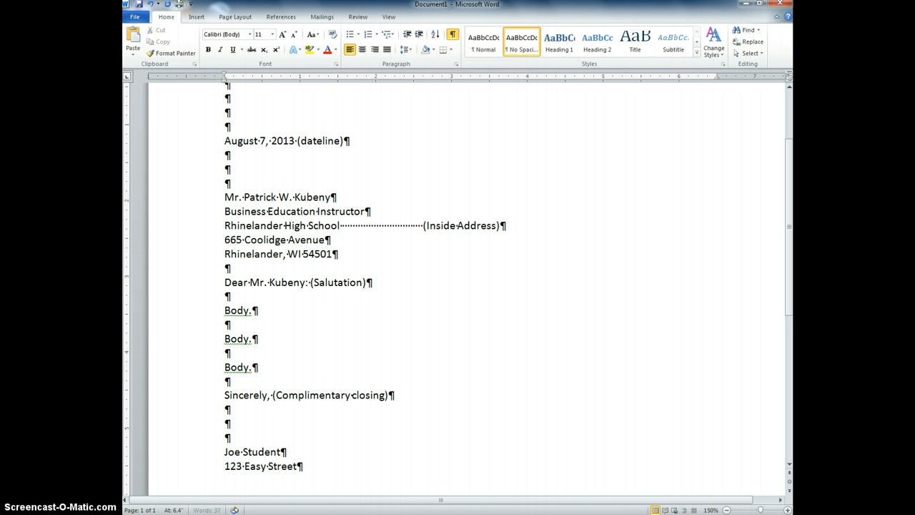
{"action": "key", "text": "Return"}
{"action": "type", "text": "Rhine"}
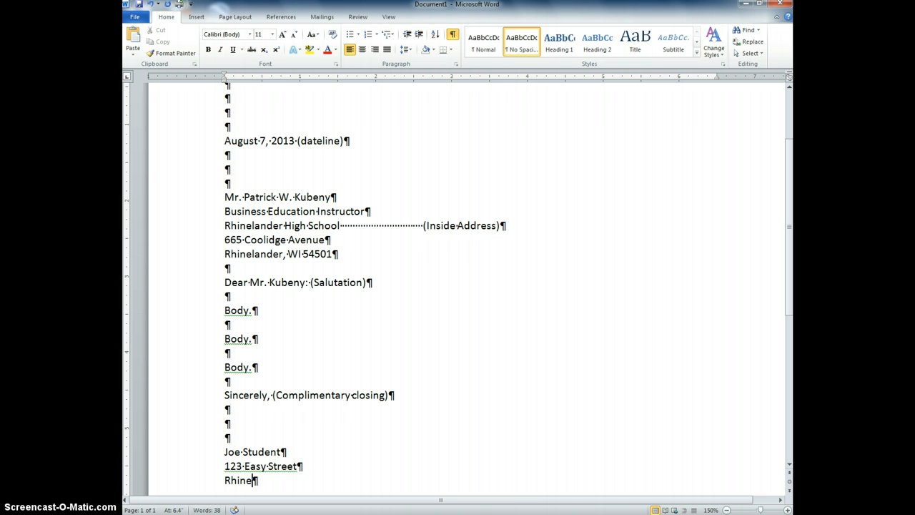
{"action": "type", "text": "lander, WI "}
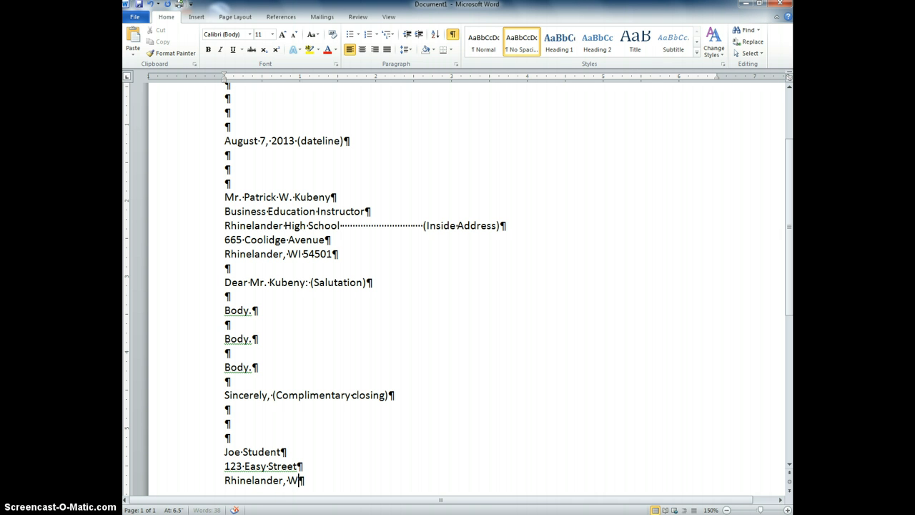
{"action": "type", "text": "54510"}
{"action": "key", "text": "BackSpace"}
{"action": "key", "text": "BackSpace"}
{"action": "type", "text": "01"}
Add a tab and the '(Writer's ID)' label after the writer's street line
{"action": "left_click", "coordinate": [364, 472]}
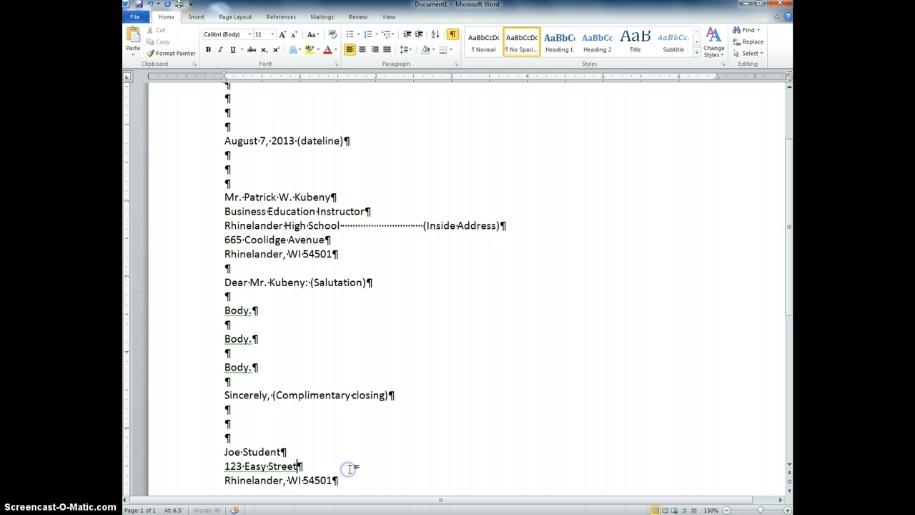
{"action": "key", "text": "Tab"}
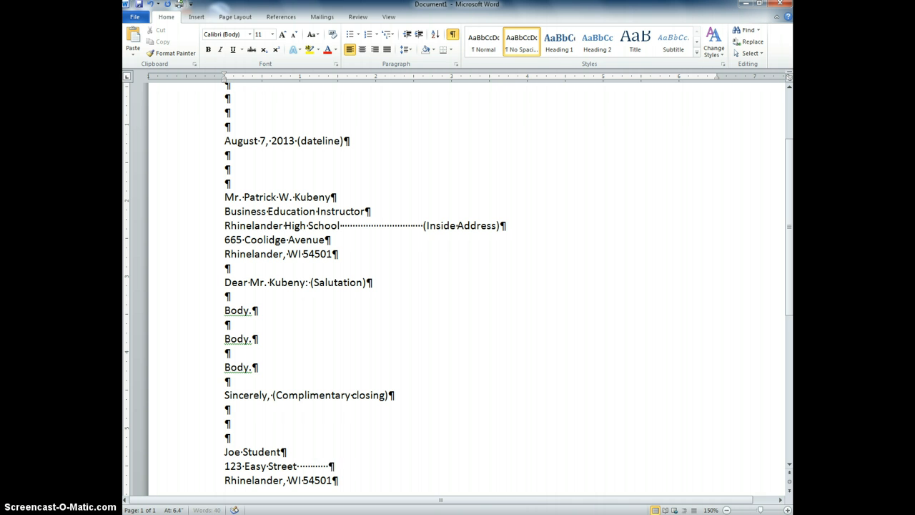
{"action": "type", "text": "(WRite"}
{"action": "key", "text": "BackSpace"}
{"action": "key", "text": "BackSpace"}
{"action": "key", "text": "BackSpace"}
{"action": "key", "text": "BackSpace"}
{"action": "type", "text": "riter's ID)"}
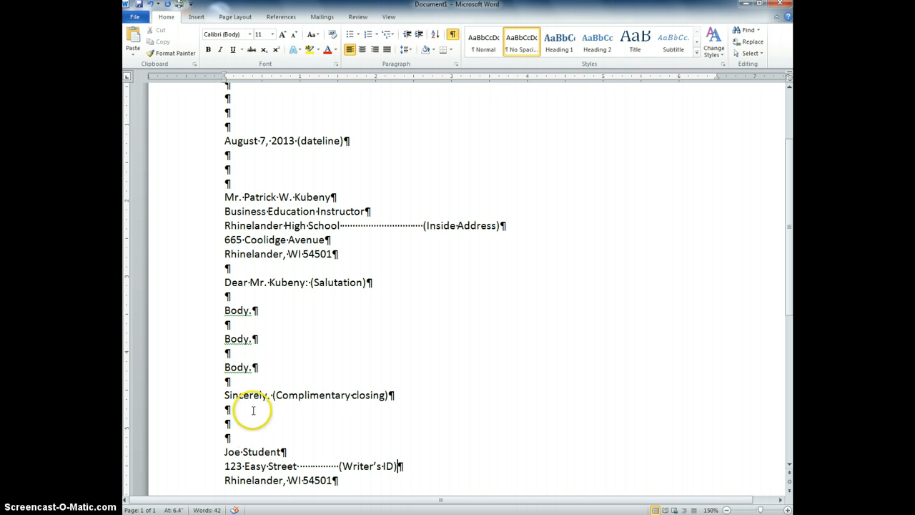
{"action": "scroll", "coordinate": [336, 453], "scroll_direction": "up", "scroll_amount": 3}
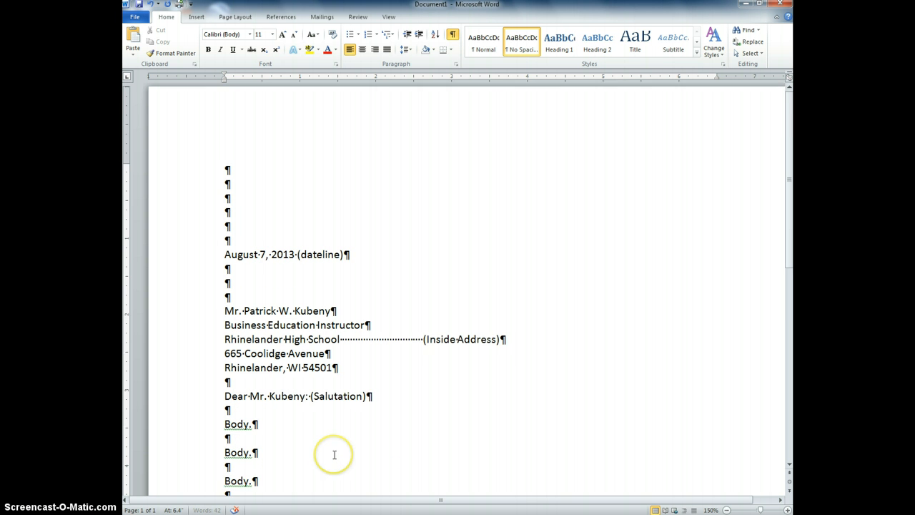
{"action": "scroll", "coordinate": [334, 453], "scroll_direction": "down", "scroll_amount": 4}
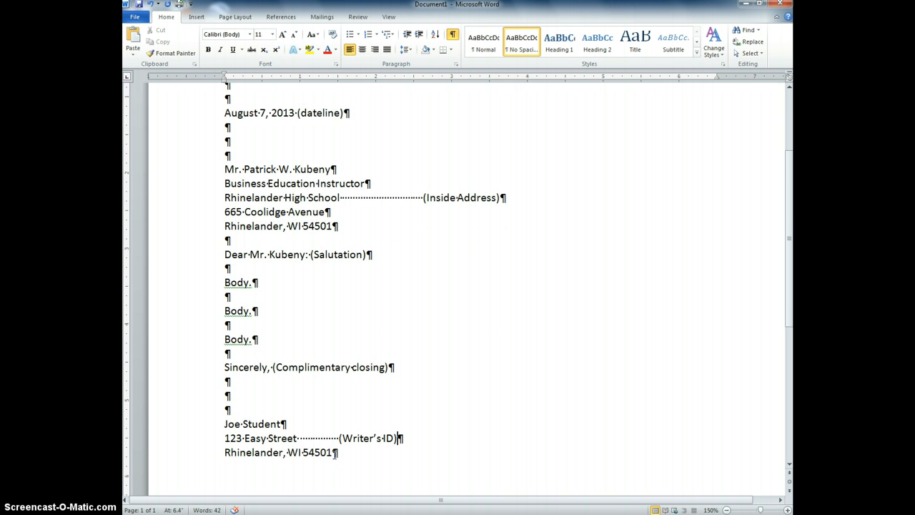
{"action": "scroll", "coordinate": [334, 454], "scroll_direction": "up", "scroll_amount": 1}
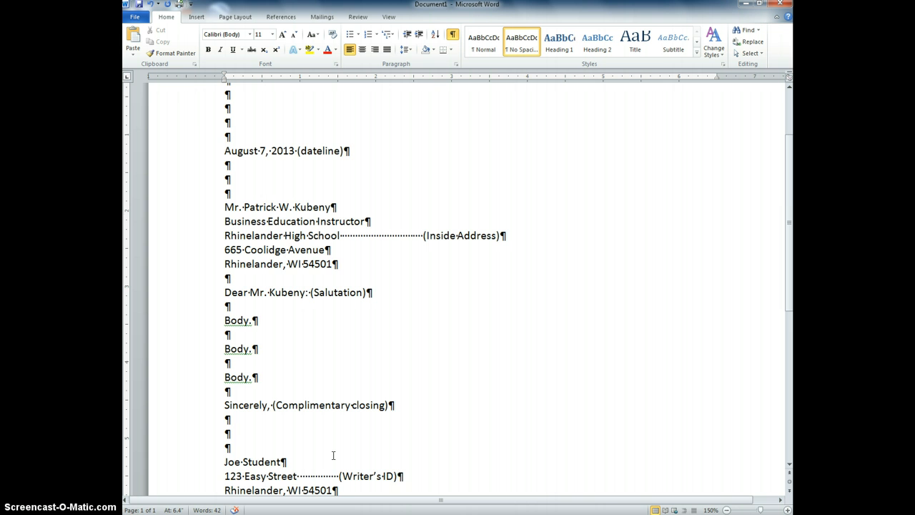
{"action": "scroll", "coordinate": [333, 455], "scroll_direction": "up", "scroll_amount": 1}
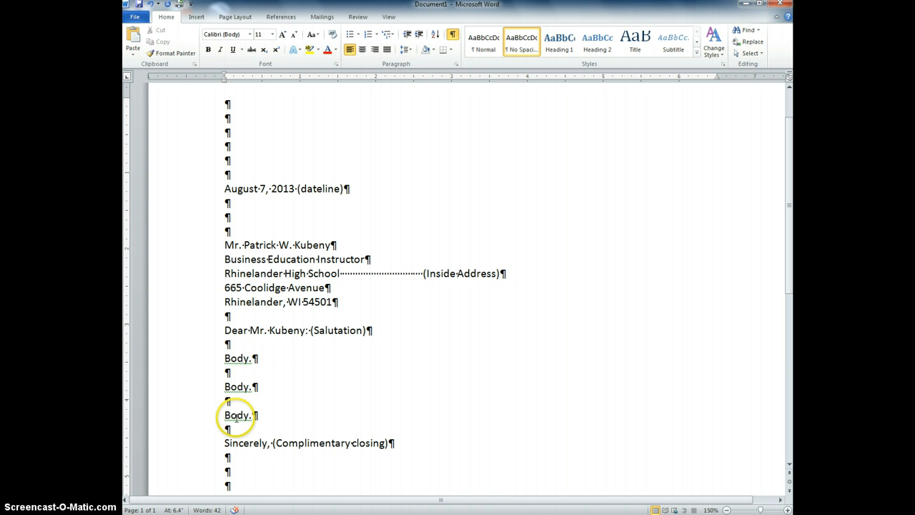
{"action": "scroll", "coordinate": [293, 420], "scroll_direction": "down", "scroll_amount": 1}
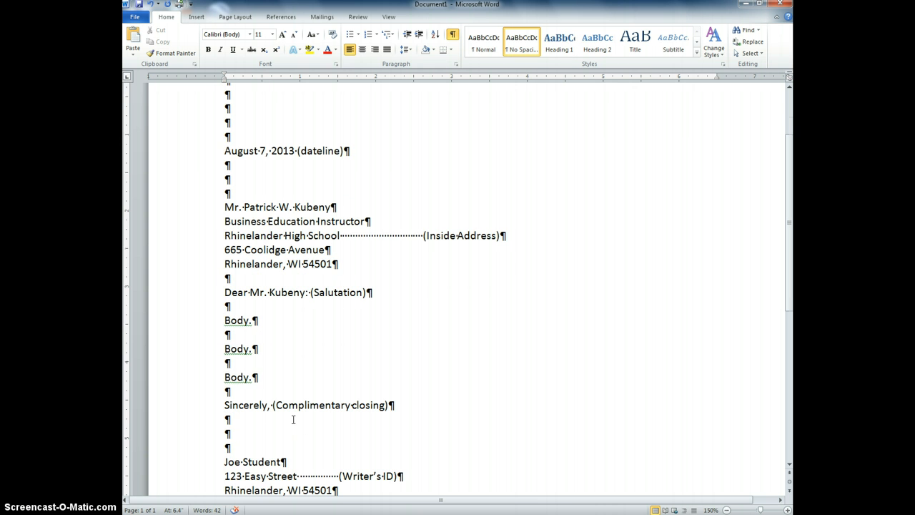